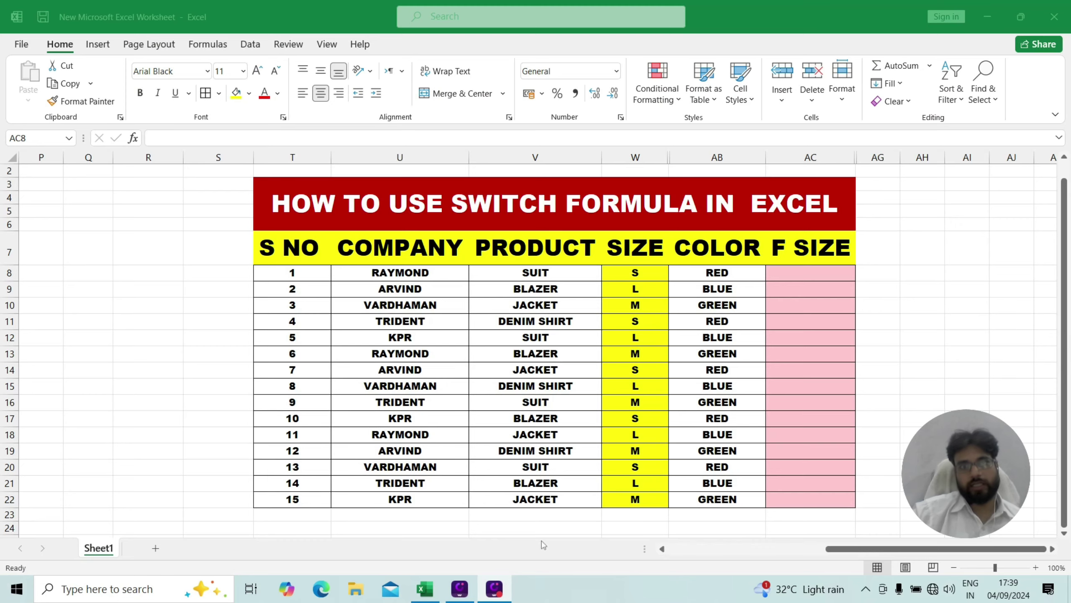
Point out the RAYMOND, ARVIND, VARDHAMAN and TRIDENT company entries.
{"action": "left_click", "coordinate": [422, 277]}
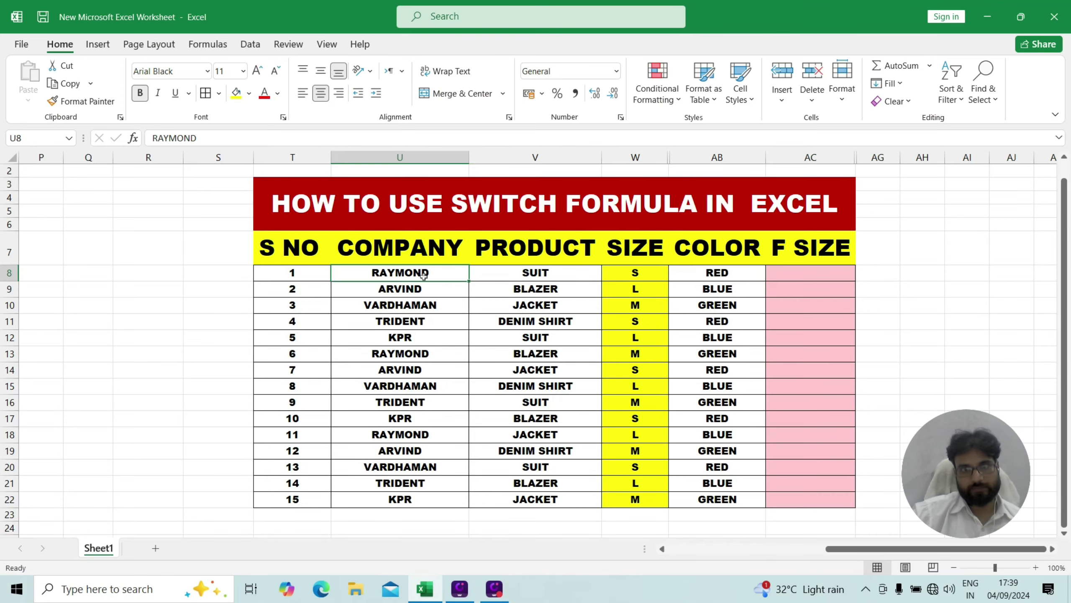
{"action": "left_click", "coordinate": [424, 291]}
{"action": "left_click", "coordinate": [425, 307]}
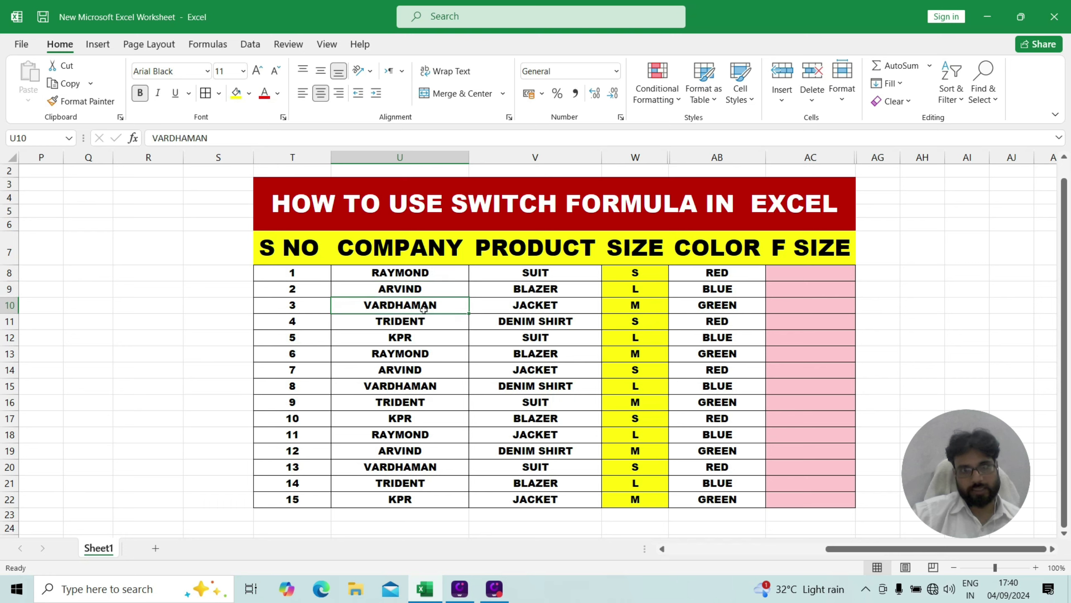
{"action": "left_click", "coordinate": [422, 320]}
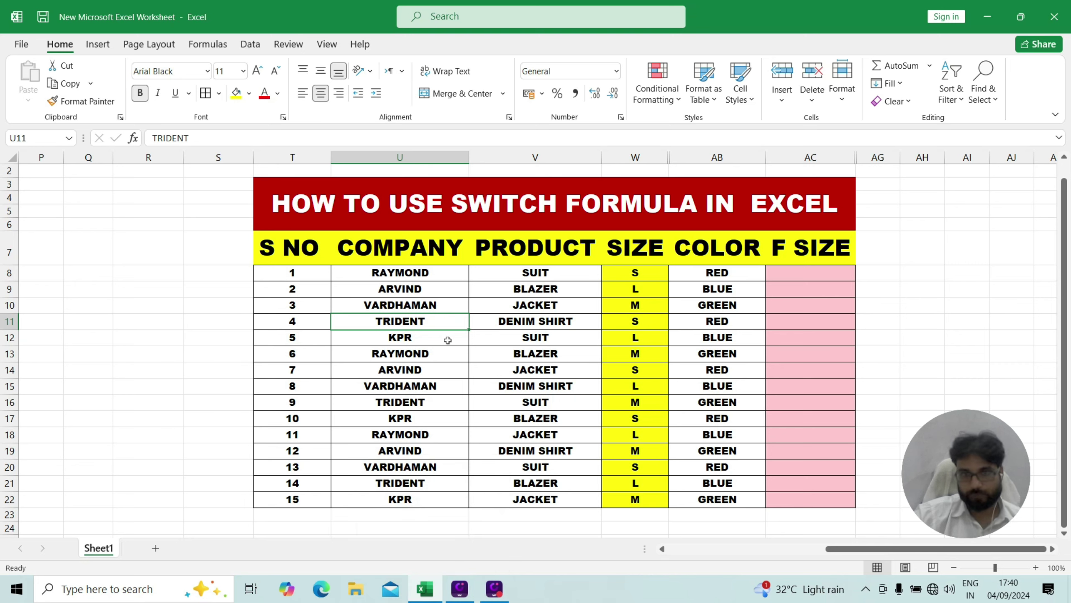
In AC8, start =SWITCH(W8 mapping "S" to "SMALL" and "M" to "MEDIUM".
{"action": "left_click", "coordinate": [795, 273]}
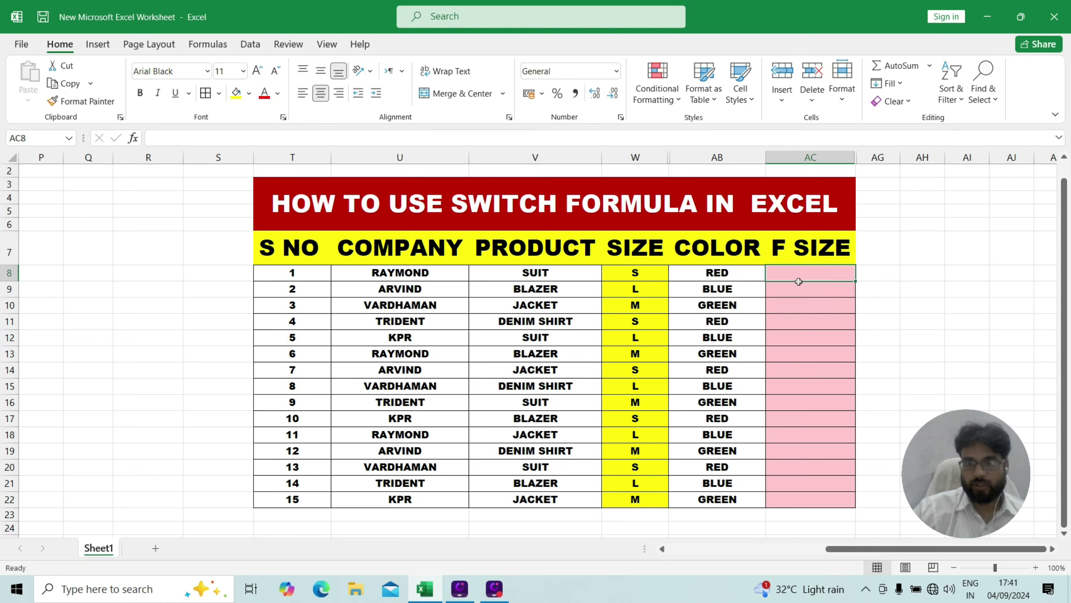
{"action": "type", "text": "="}
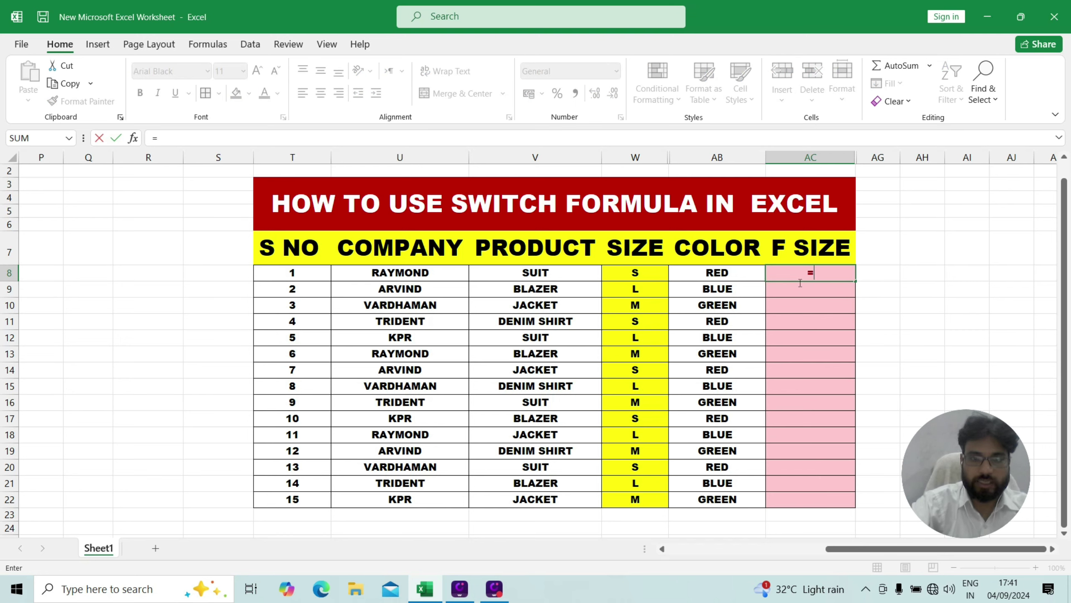
{"action": "type", "text": "SW"}
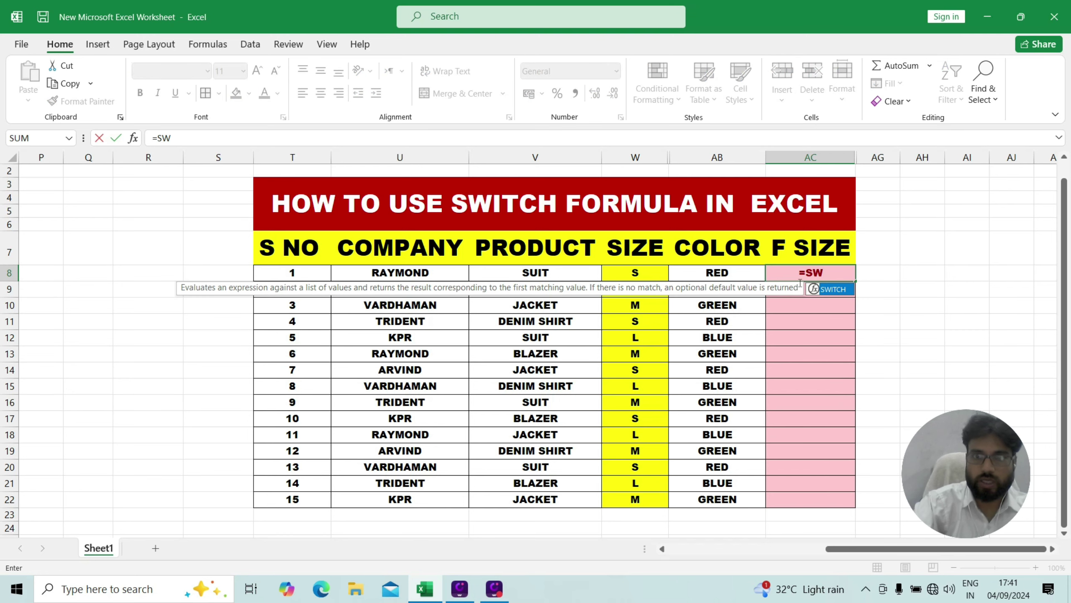
{"action": "double_click", "coordinate": [839, 290]}
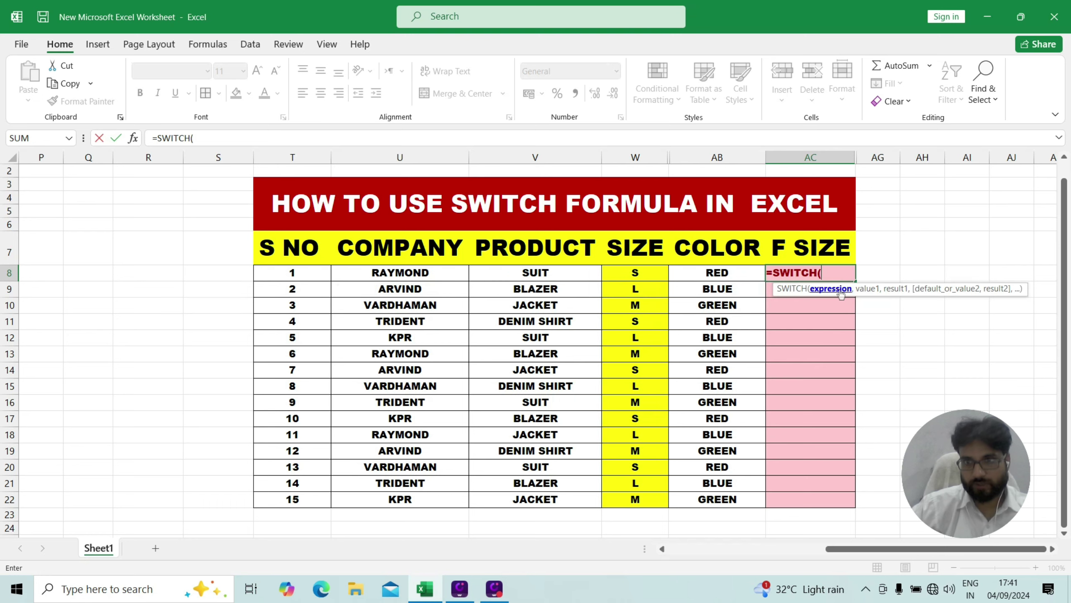
{"action": "left_click", "coordinate": [644, 277]}
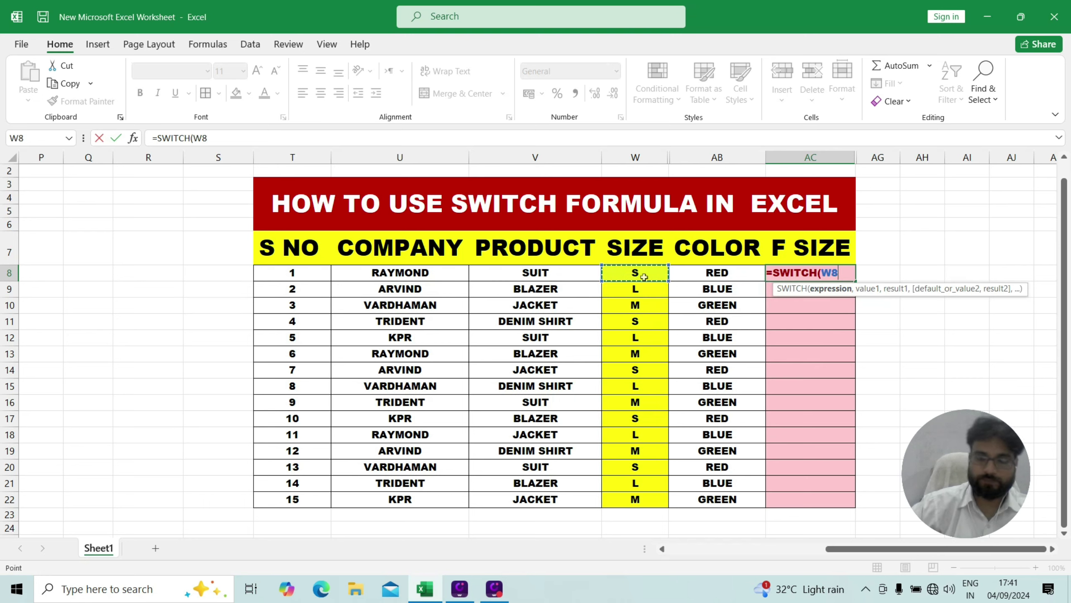
{"action": "type", "text": ","}
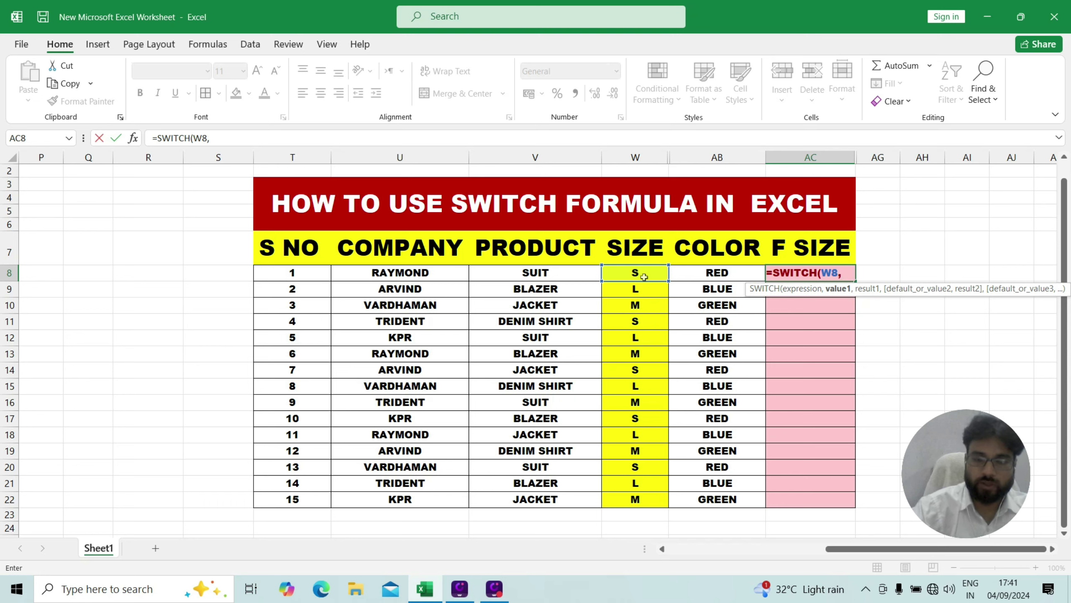
{"action": "type", "text": "\""}
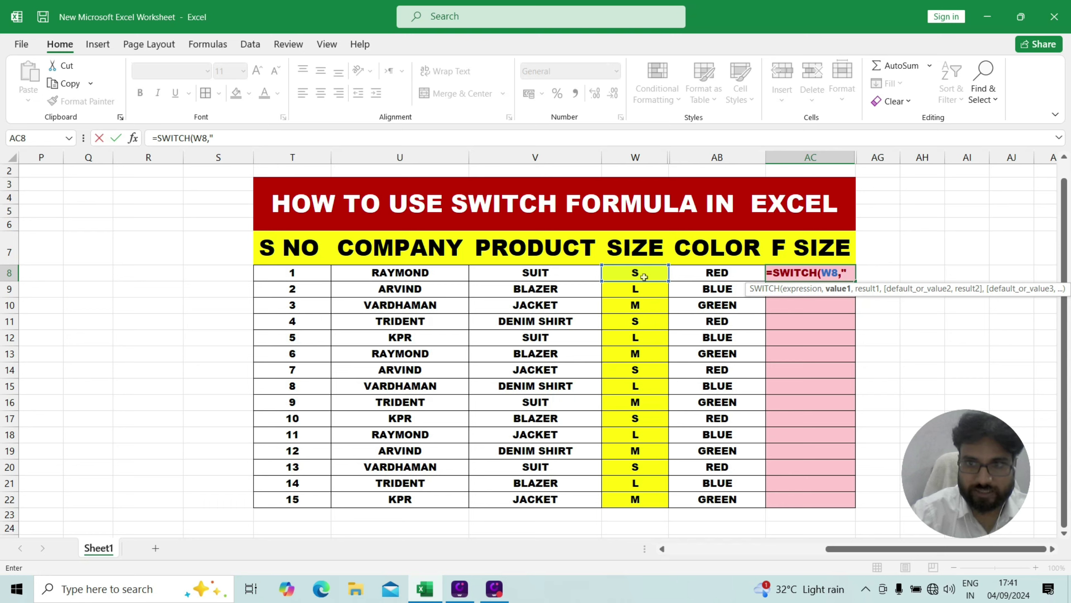
{"action": "type", "text": "S"}
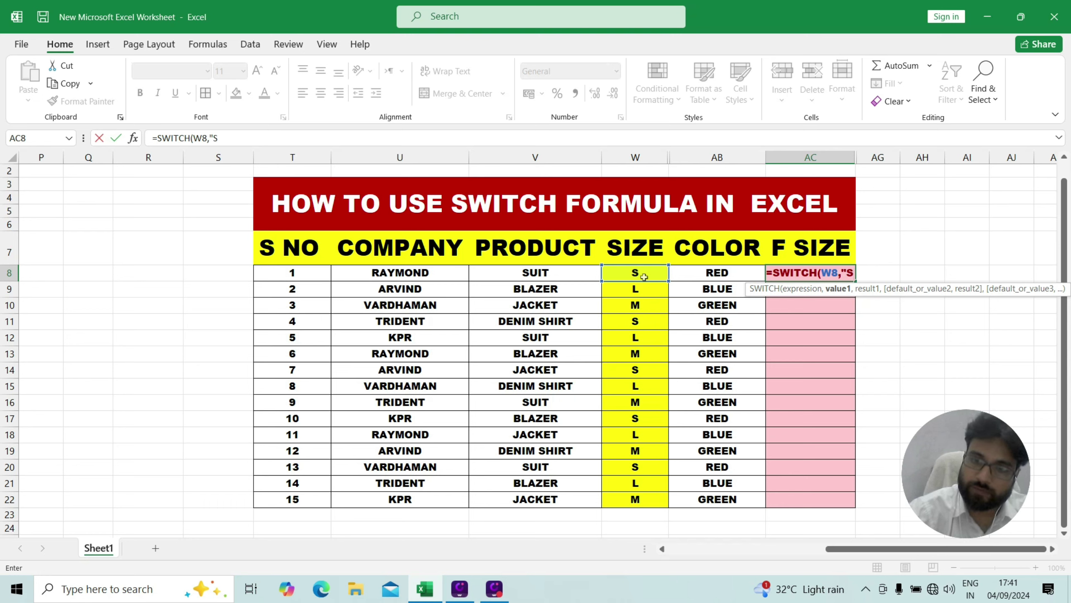
{"action": "type", "text": "\""}
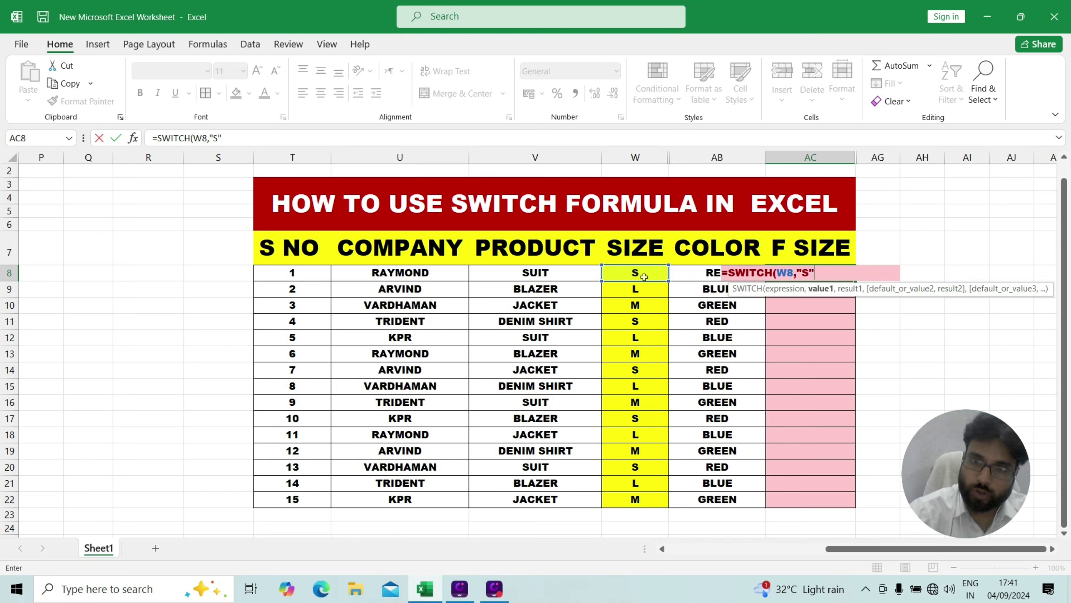
{"action": "type", "text": ",\""}
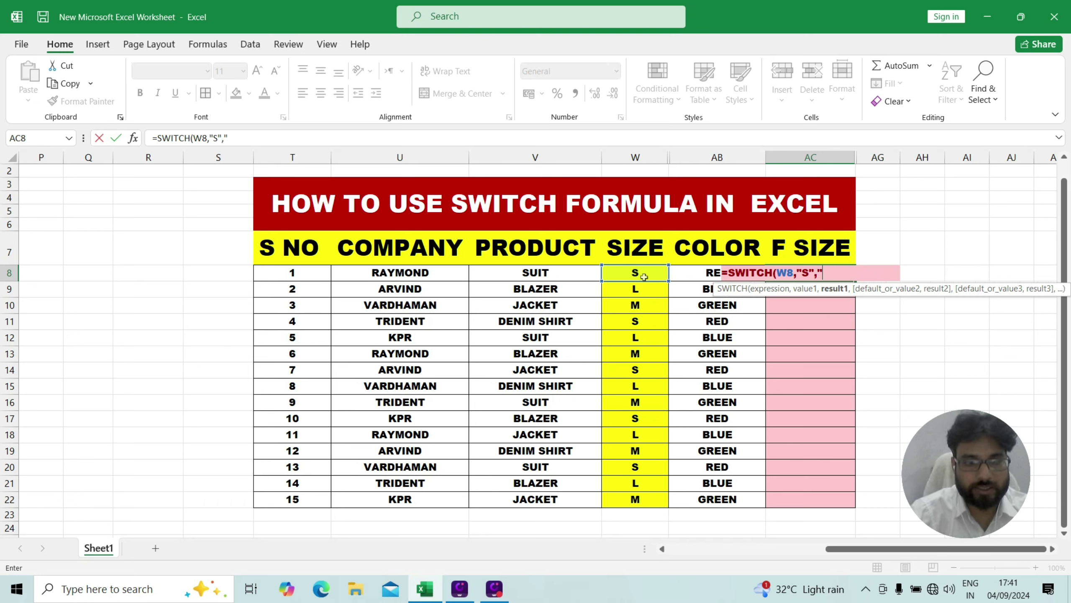
{"action": "type", "text": "SM"}
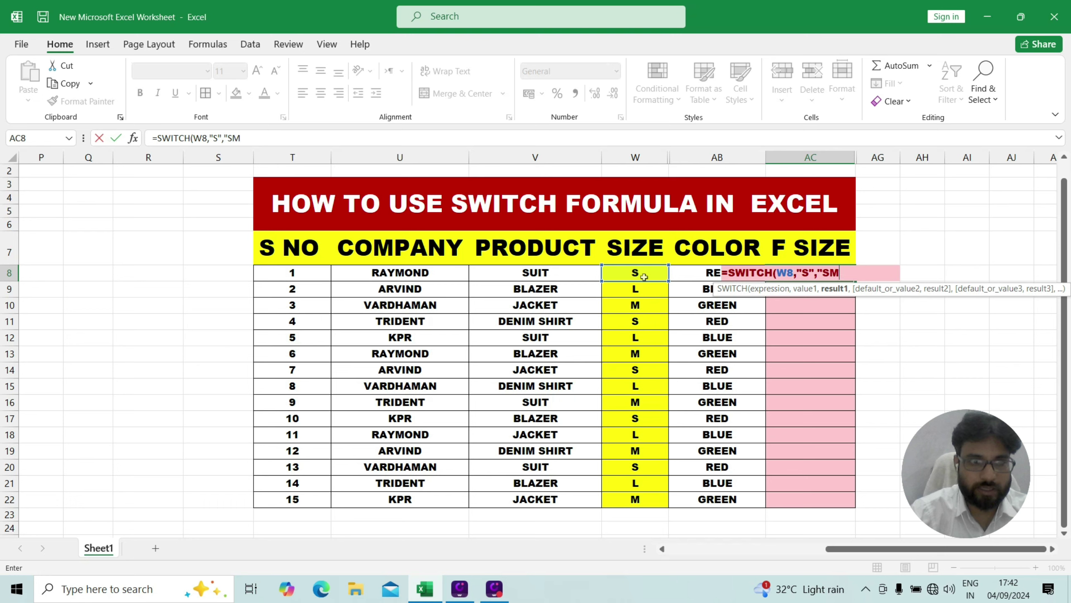
{"action": "type", "text": "ALL"}
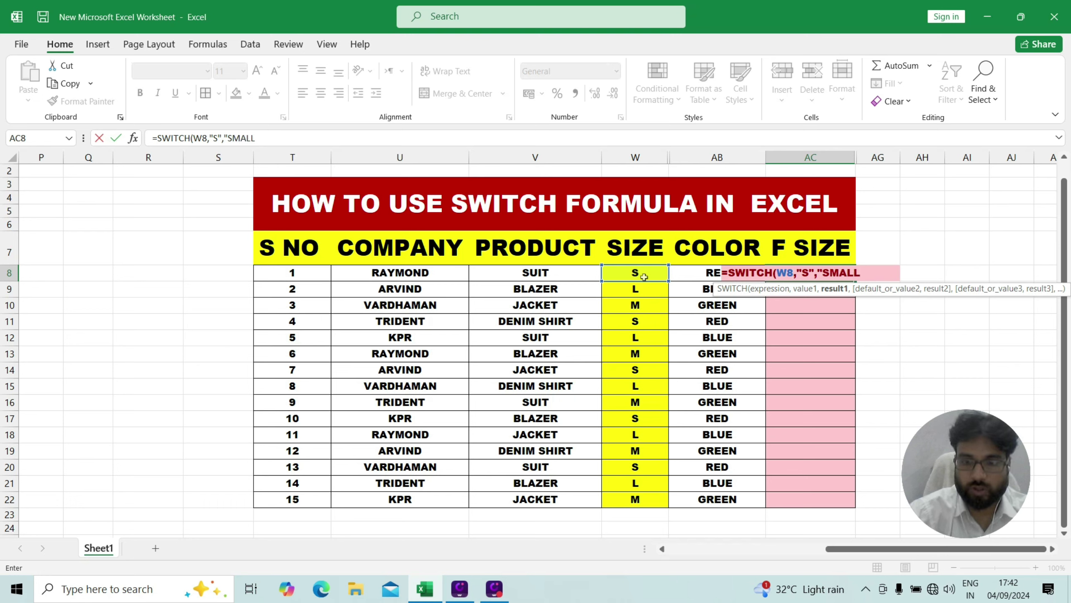
{"action": "type", "text": "\""}
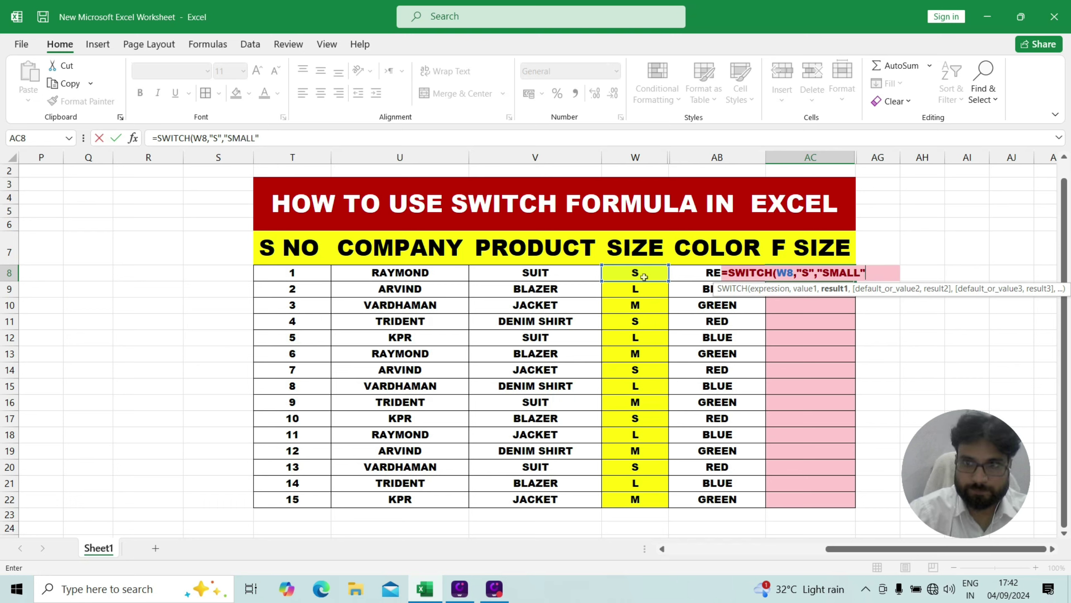
{"action": "type", "text": ","}
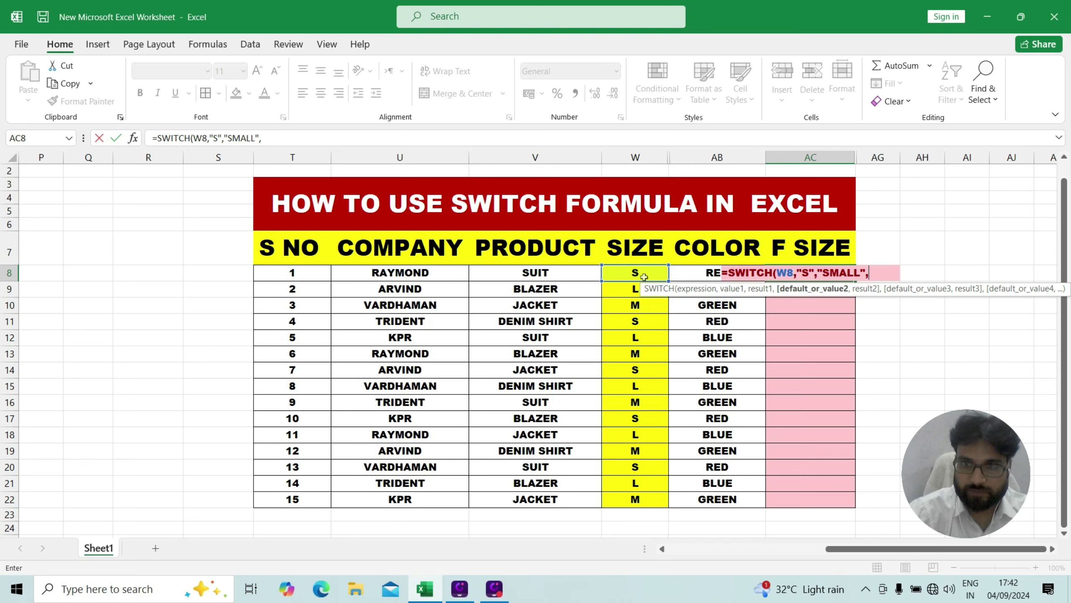
{"action": "type", "text": "\""}
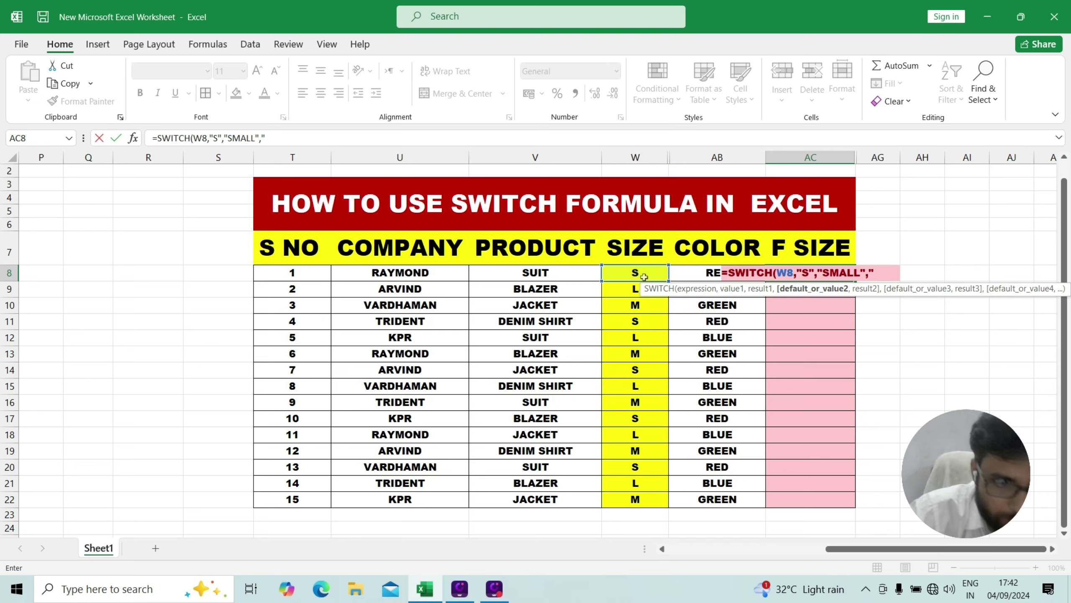
{"action": "type", "text": "M"}
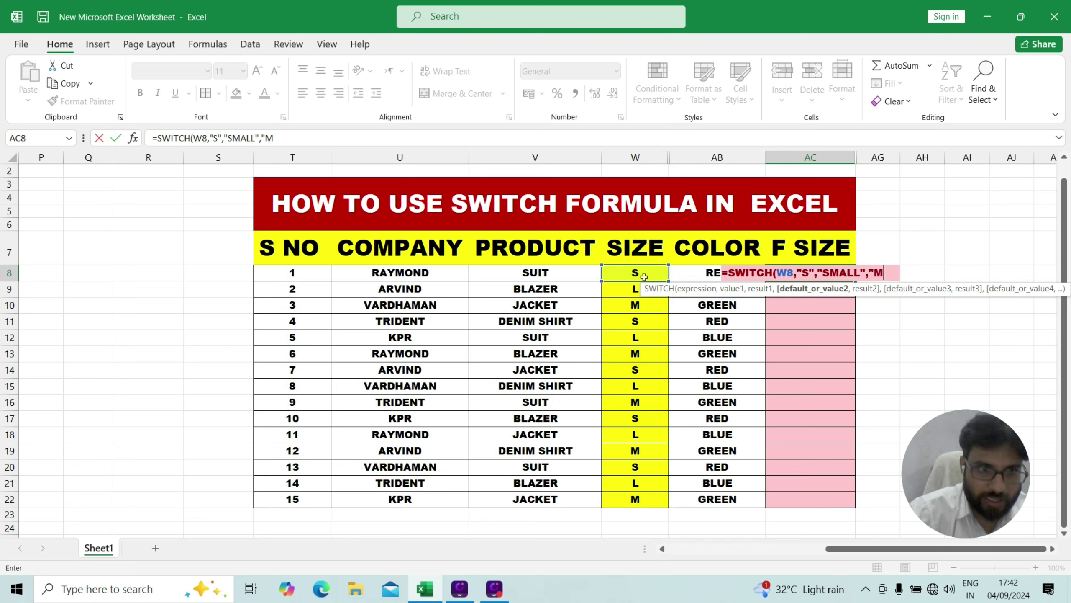
{"action": "type", "text": "\""}
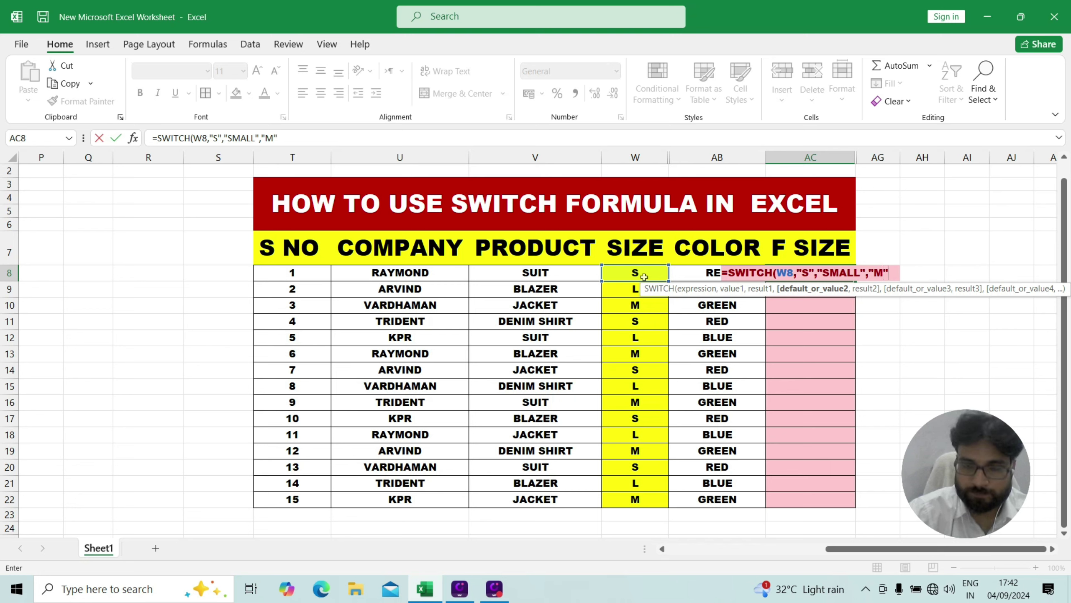
{"action": "type", "text": ","}
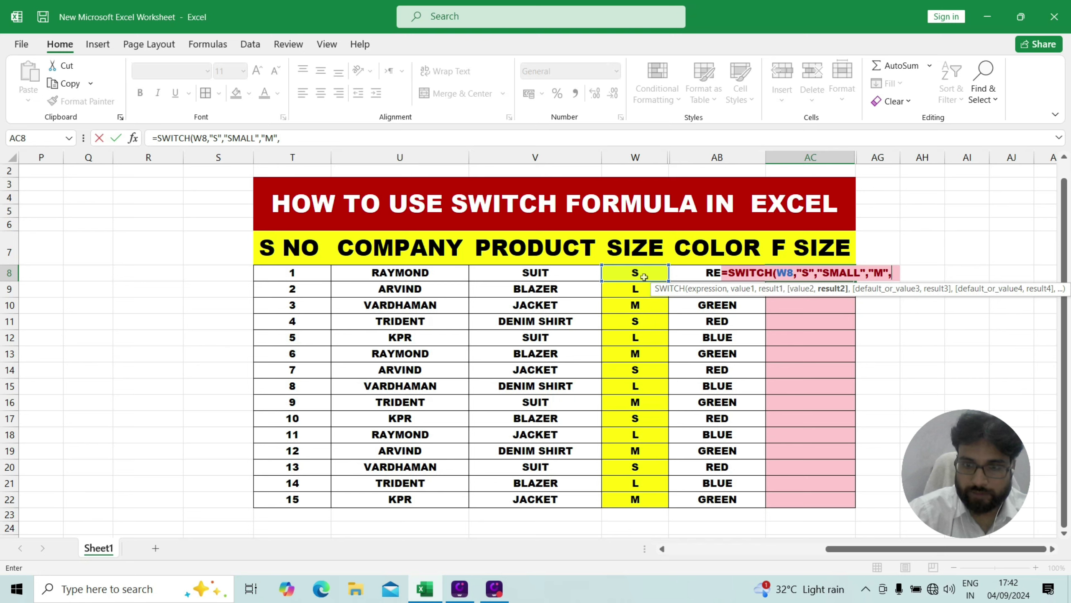
{"action": "type", "text": "\""}
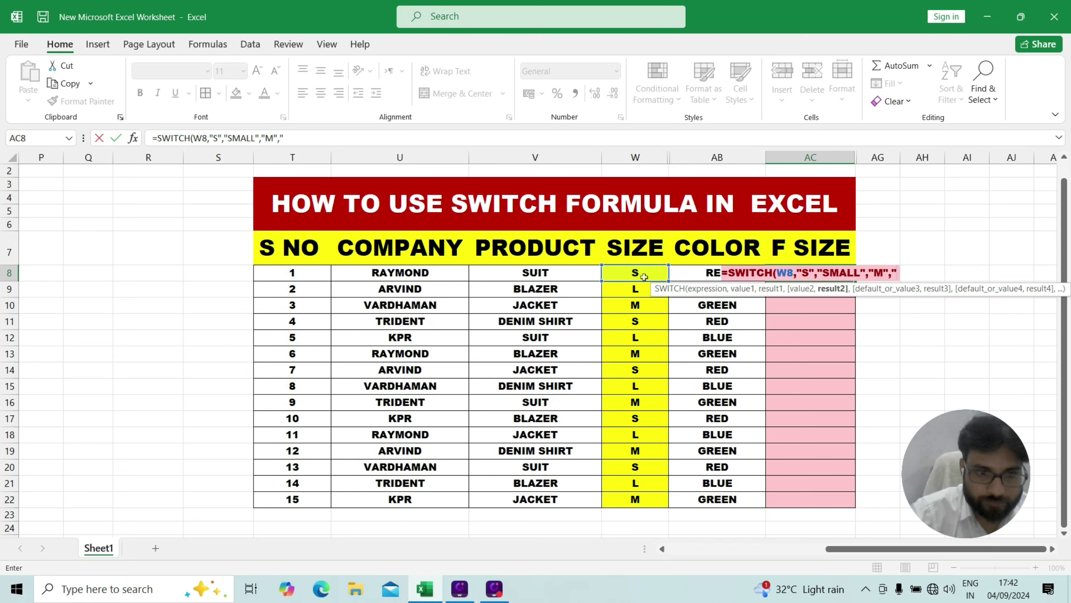
{"action": "type", "text": "ME"}
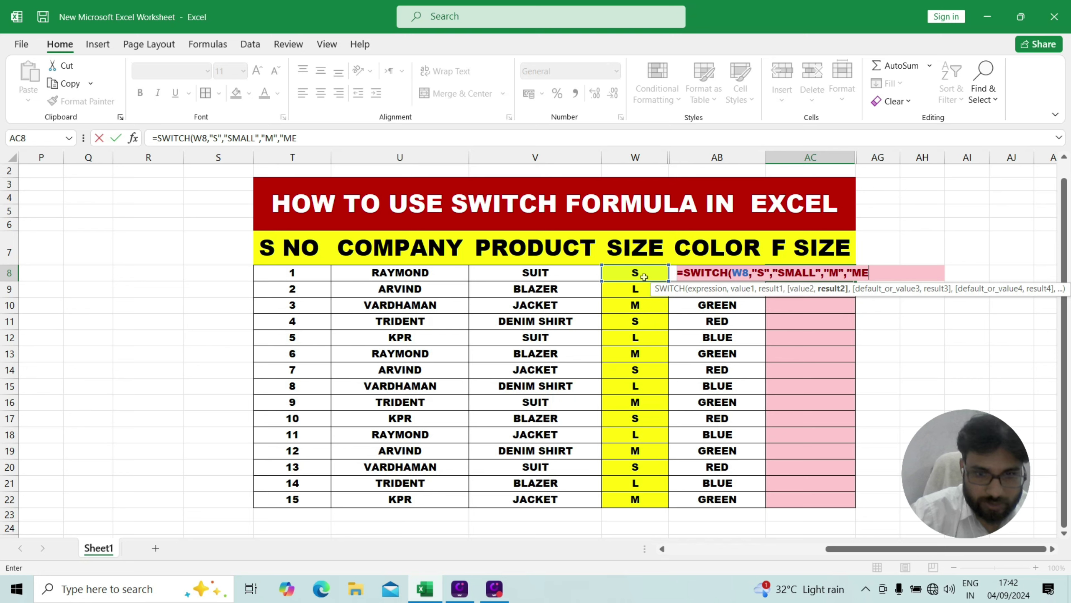
{"action": "type", "text": "DIUM"}
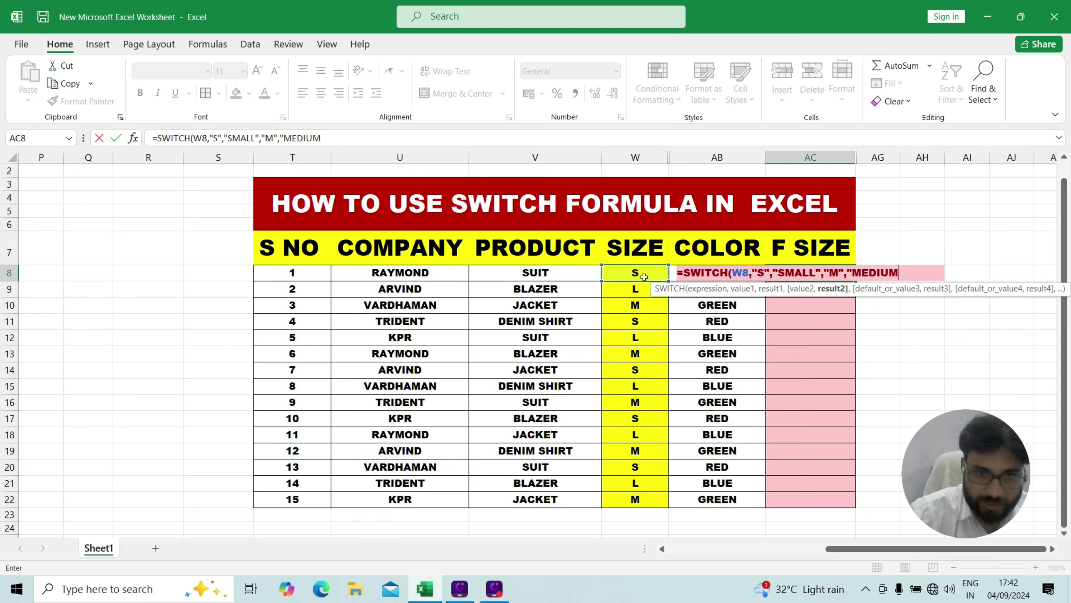
Finish the AC8 formula with the "L","LARGE" pair and close the parenthesis.
{"action": "type", "text": "\""}
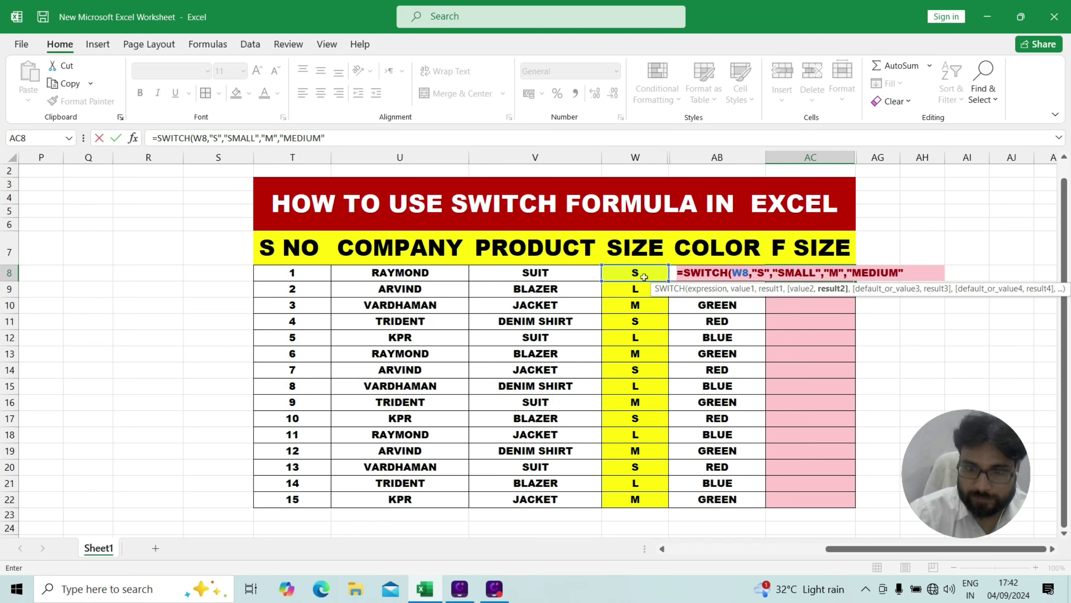
{"action": "type", "text": ",\""}
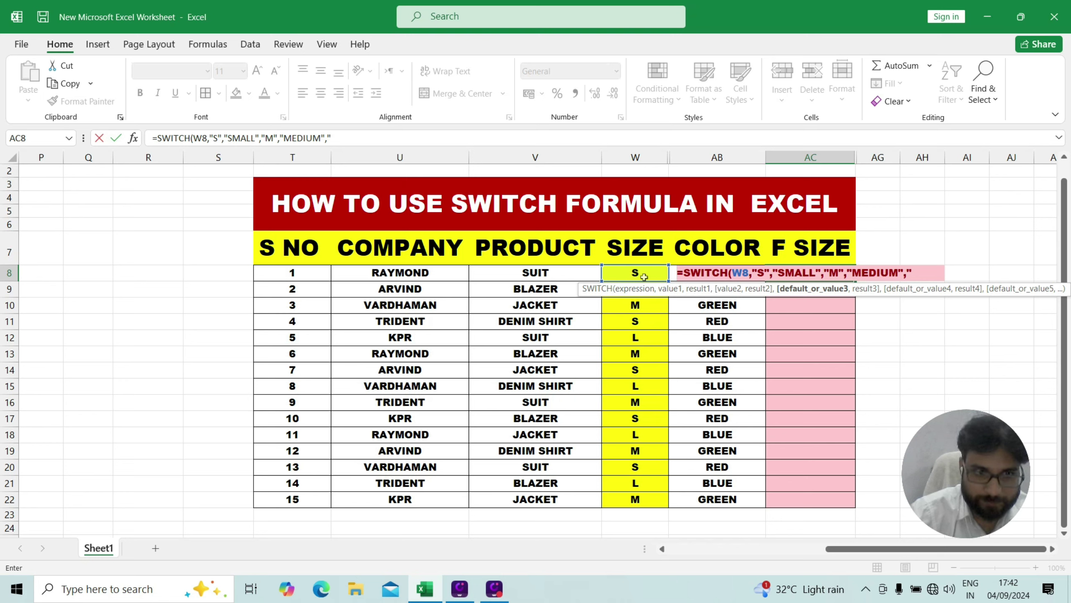
{"action": "type", "text": "L\""}
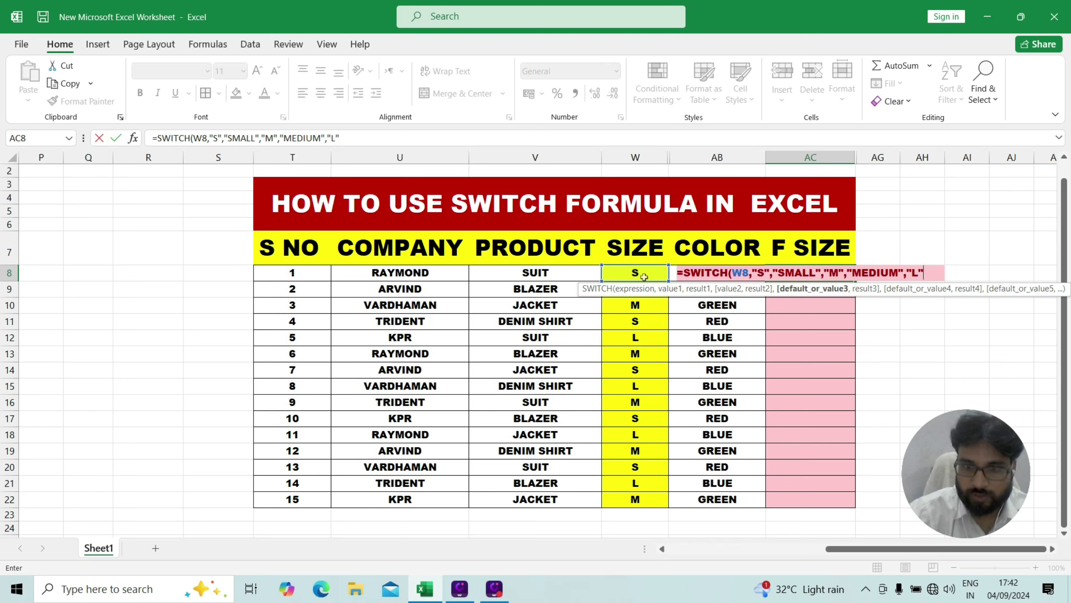
{"action": "type", "text": ","}
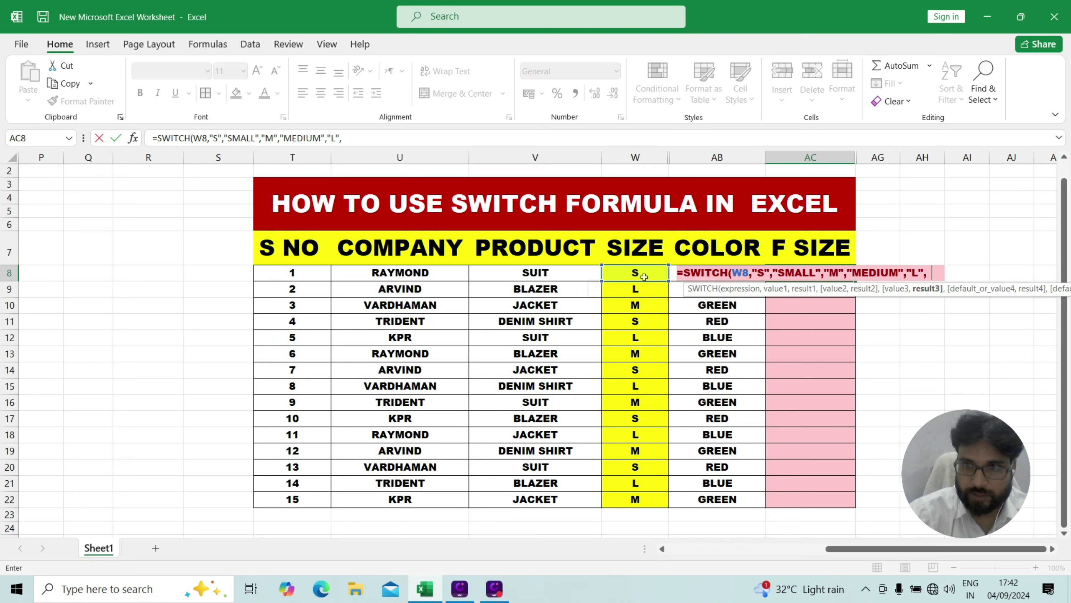
{"action": "type", "text": "\"L"}
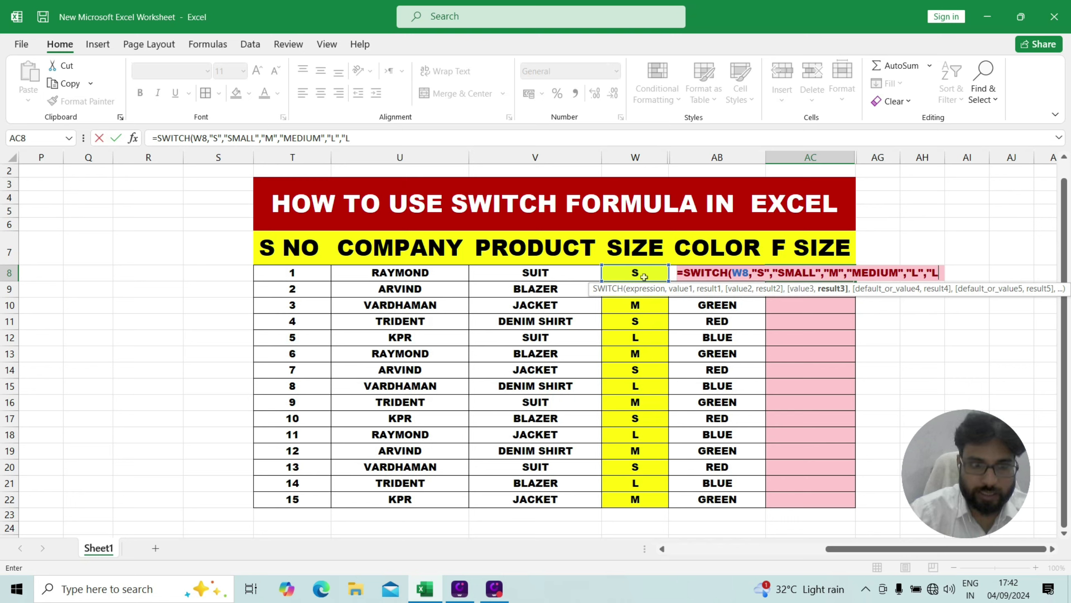
{"action": "type", "text": "AR"}
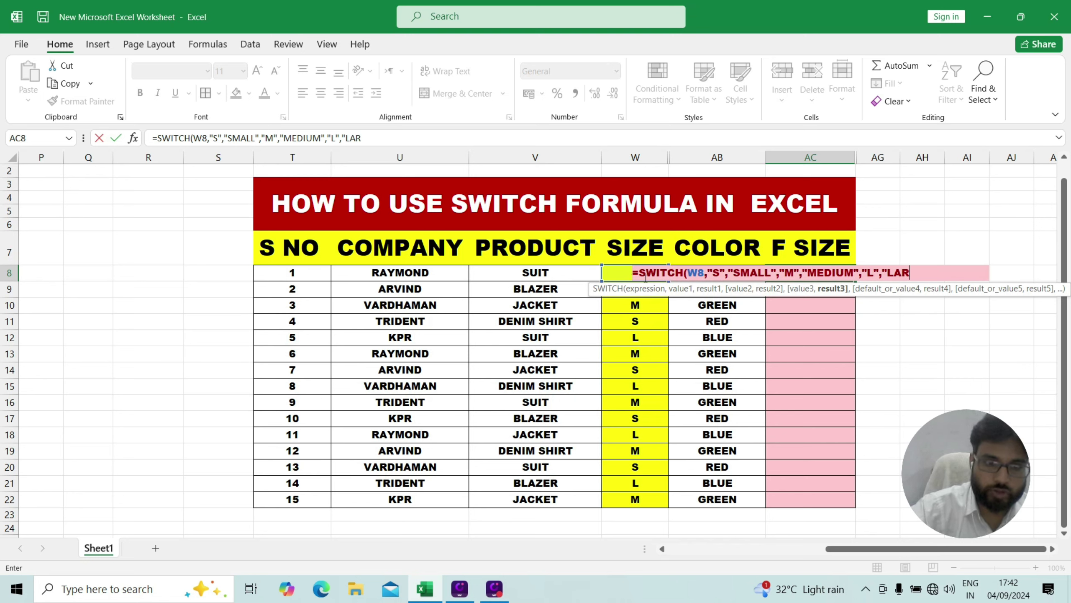
{"action": "type", "text": "GE"}
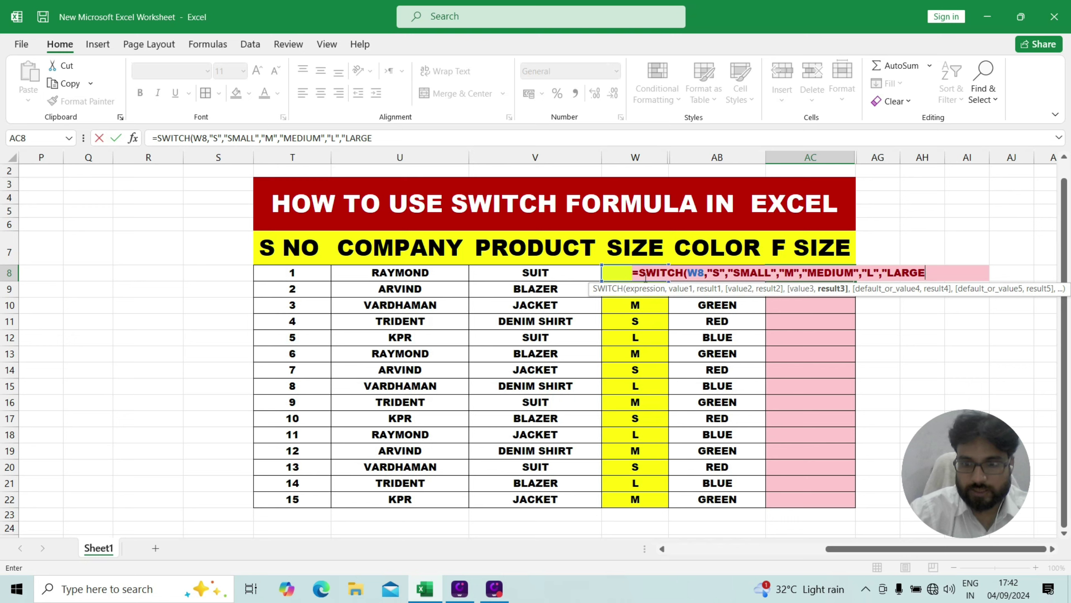
{"action": "type", "text": "\""}
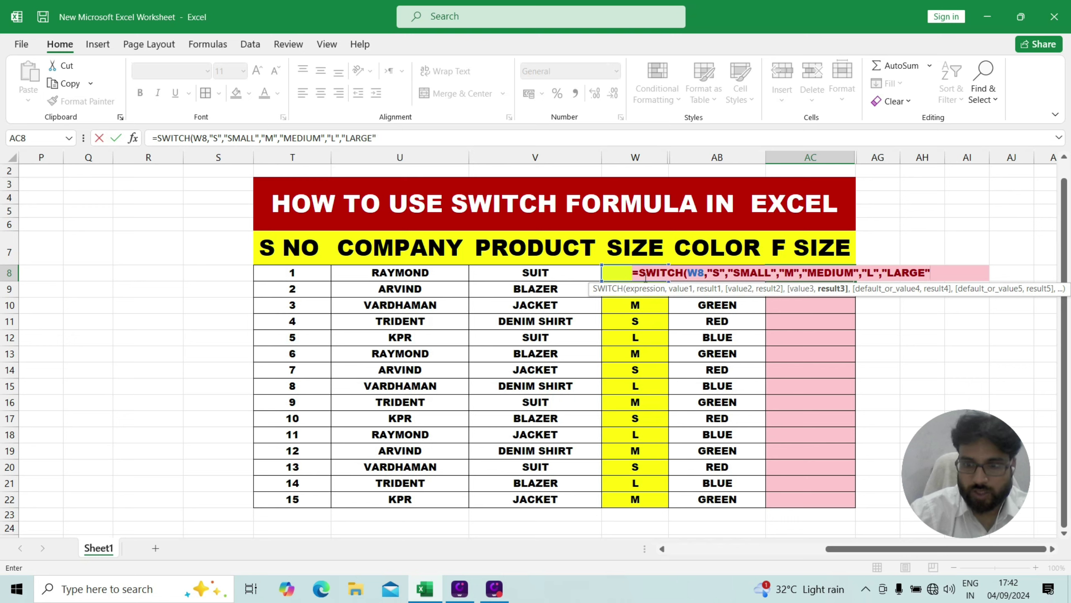
{"action": "type", "text": ")"}
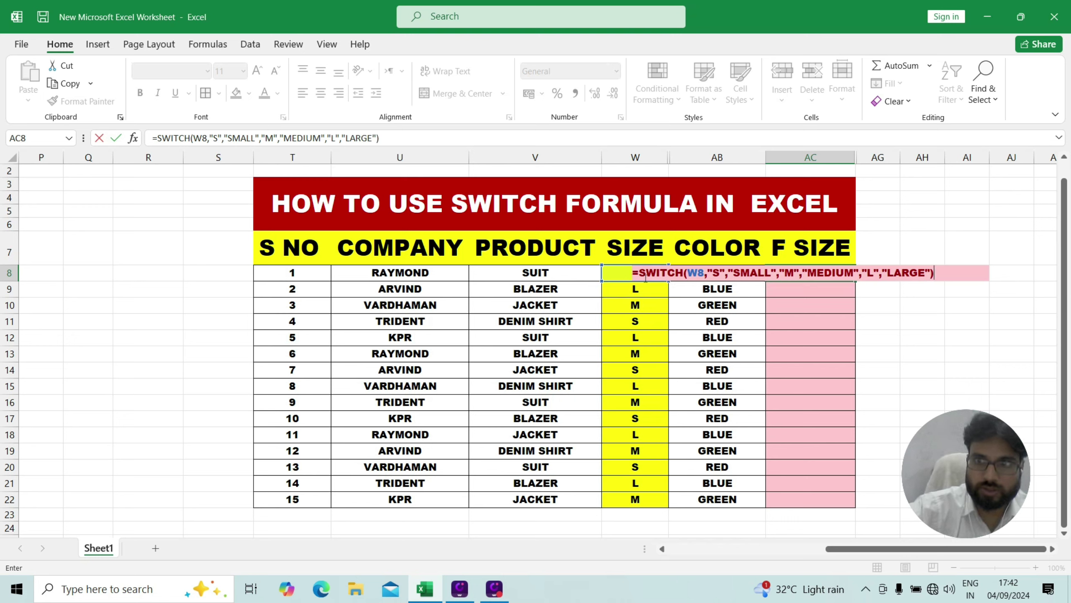
Enter the AC8 SWITCH formula and fill it down through AC22.
{"action": "key", "text": "Return"}
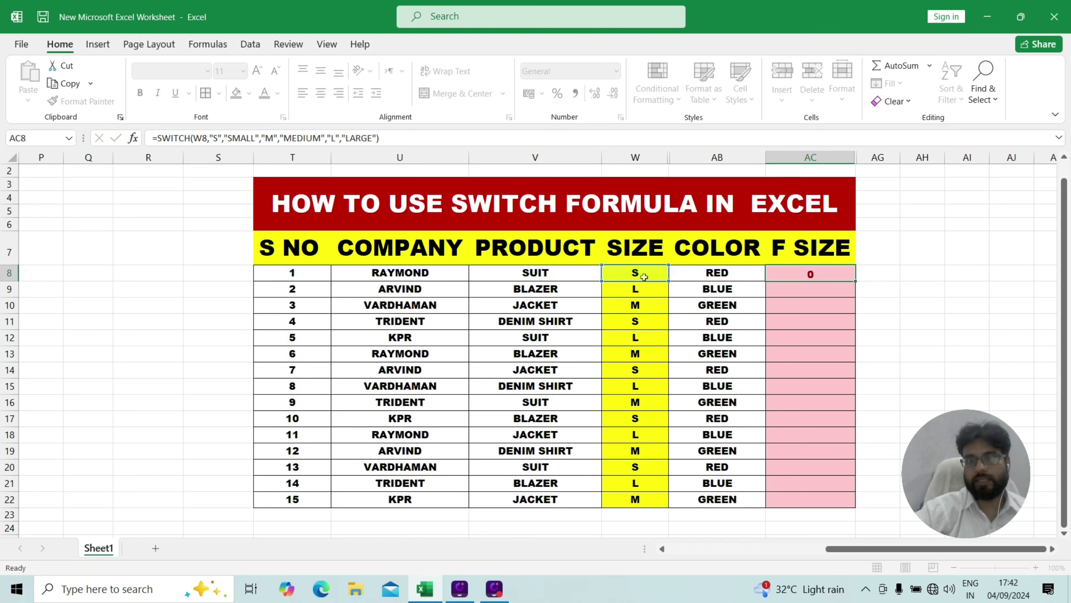
{"action": "left_click", "coordinate": [819, 273]}
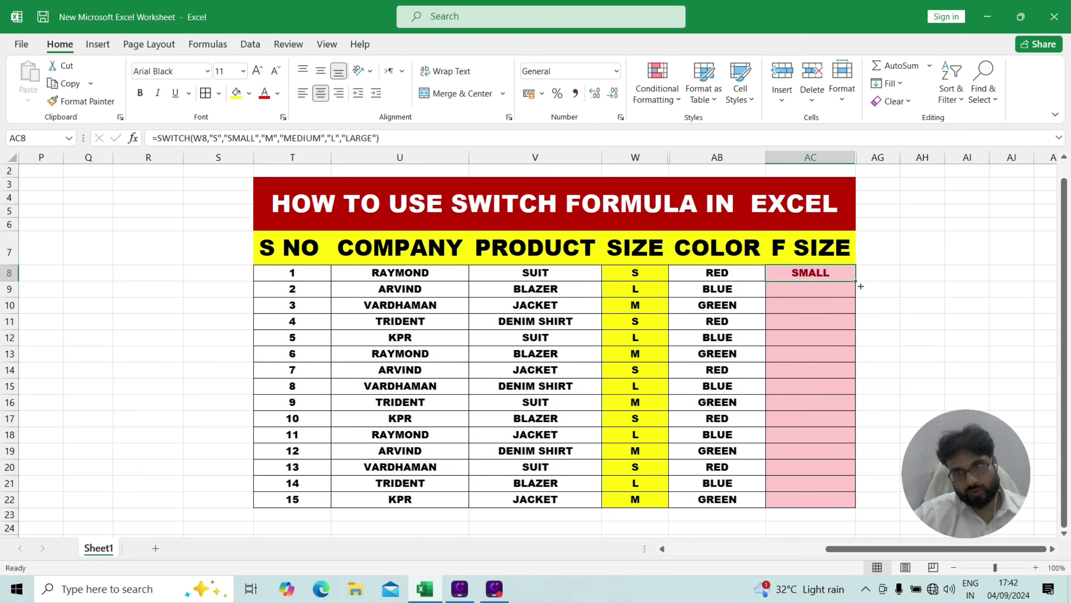
{"action": "left_click_drag", "start_coordinate": [861, 287], "coordinate": [865, 486]}
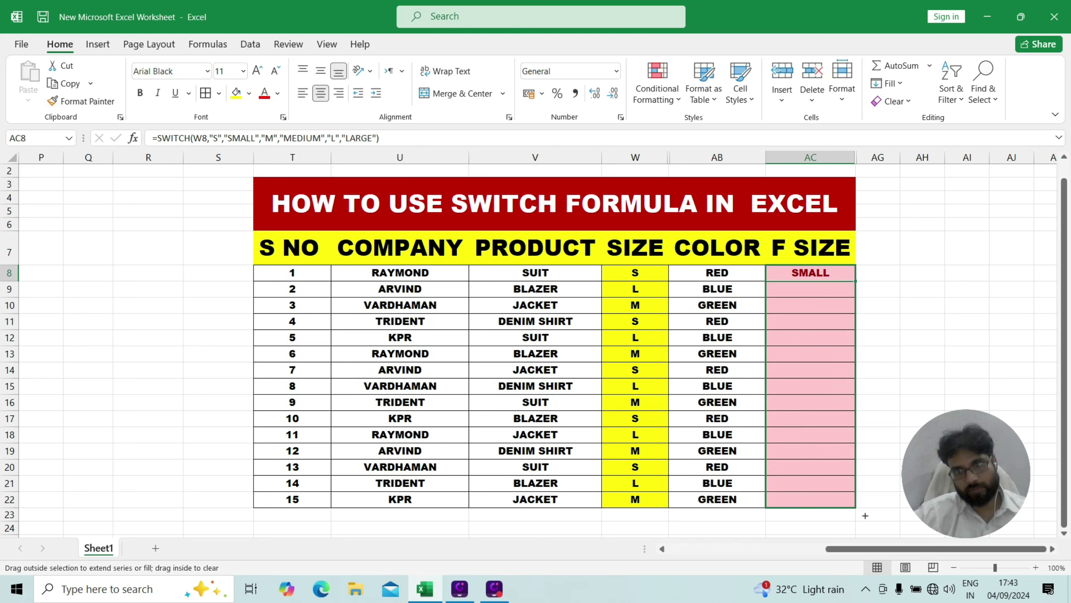
{"action": "left_click_drag", "start_coordinate": [865, 498], "coordinate": [863, 516]}
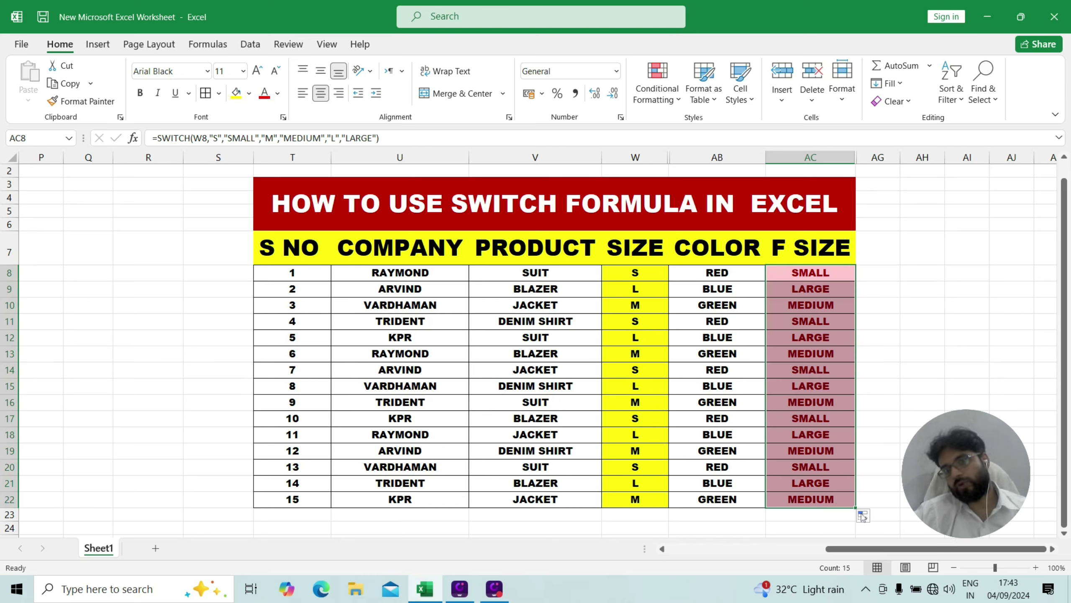
{"action": "left_click", "coordinate": [957, 362]}
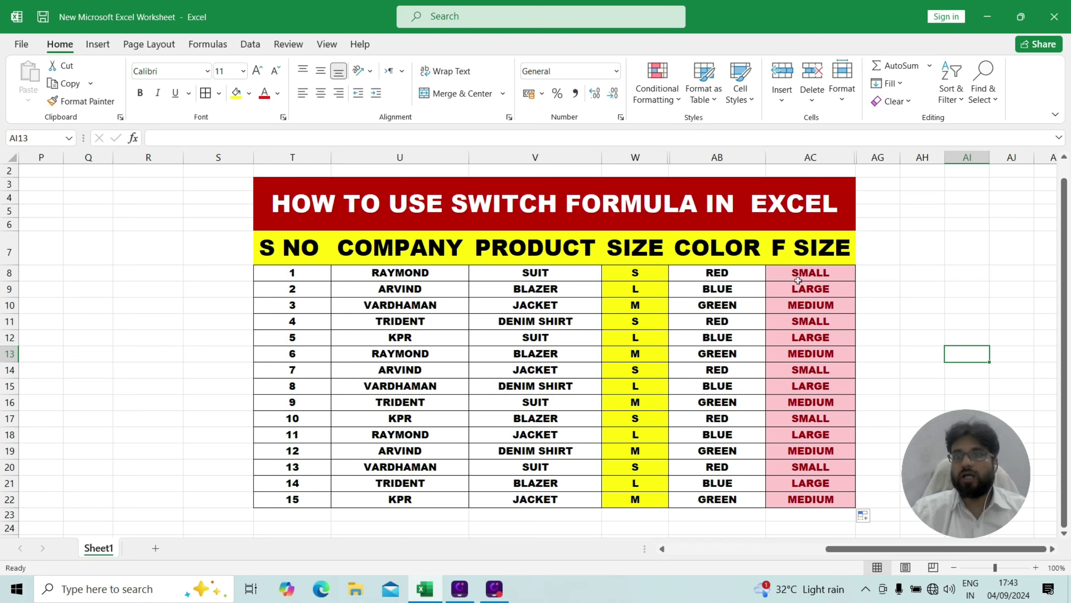
{"action": "left_click", "coordinate": [799, 280]}
{"action": "left_click", "coordinate": [803, 290]}
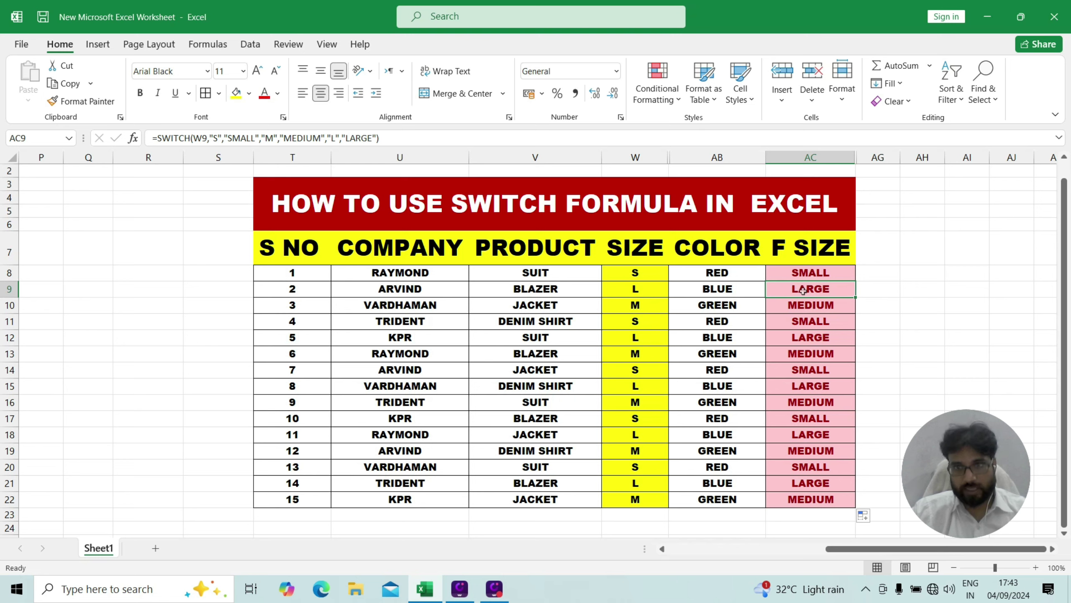